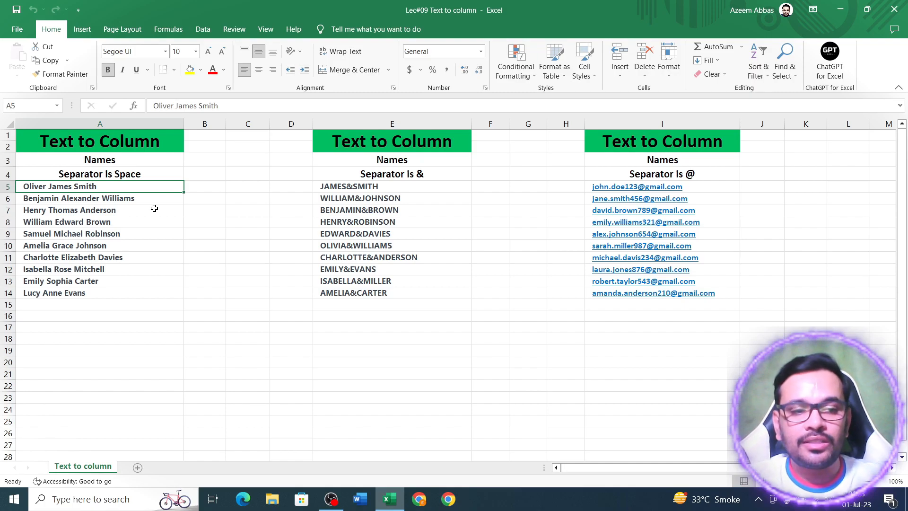
# Examine the full names in column A and the empty columns B to D beside them.
pyautogui.click(133, 198)
pyautogui.click(130, 189)
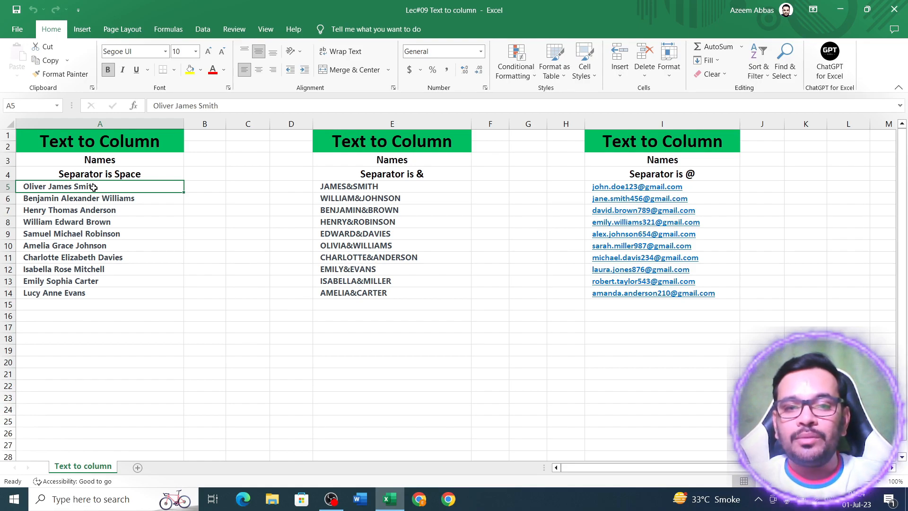
pyautogui.click(211, 185)
pyautogui.click(216, 124)
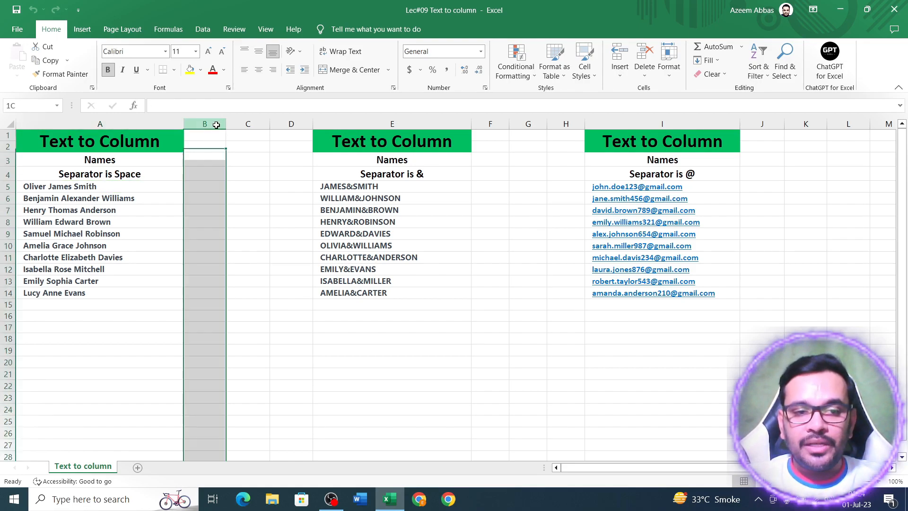
pyautogui.click(255, 124)
pyautogui.click(292, 125)
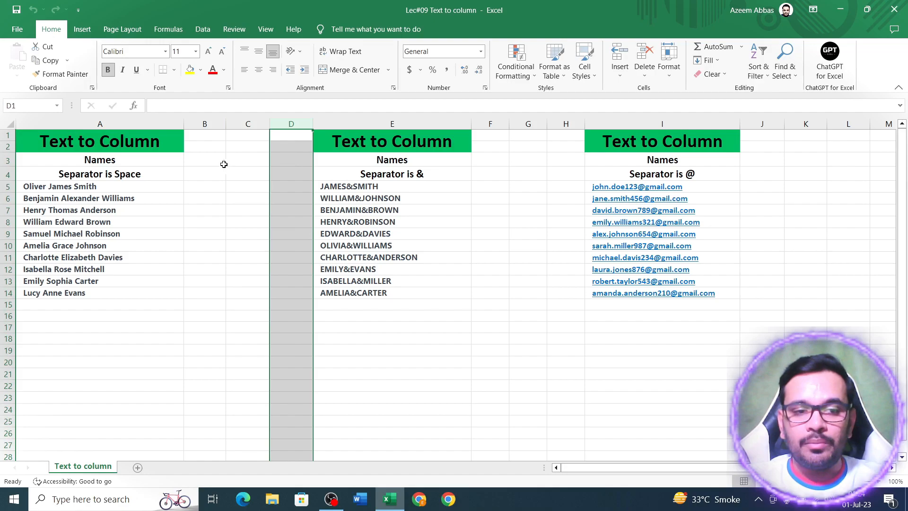
pyautogui.click(211, 188)
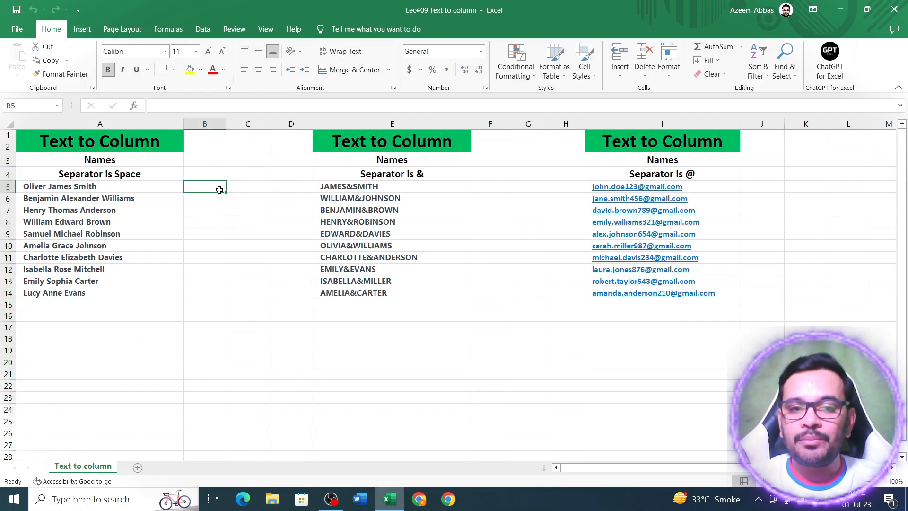
pyautogui.click(239, 190)
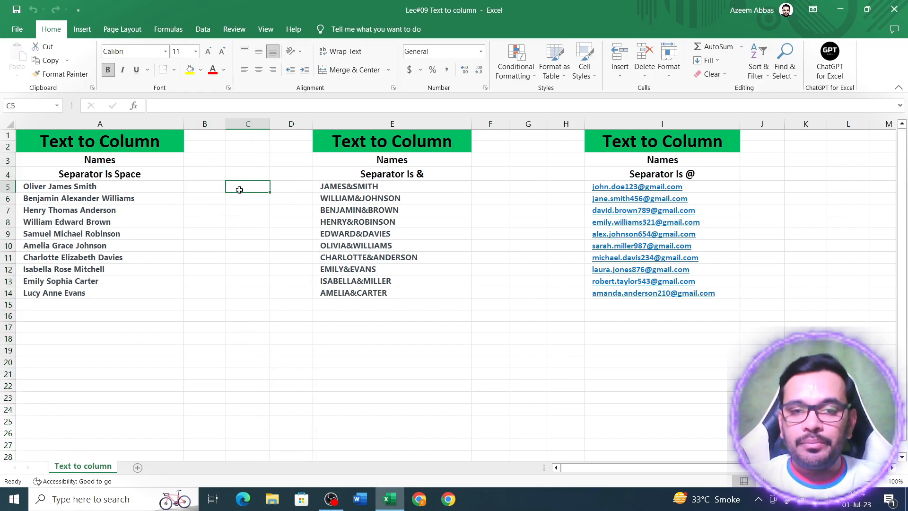
pyautogui.click(277, 186)
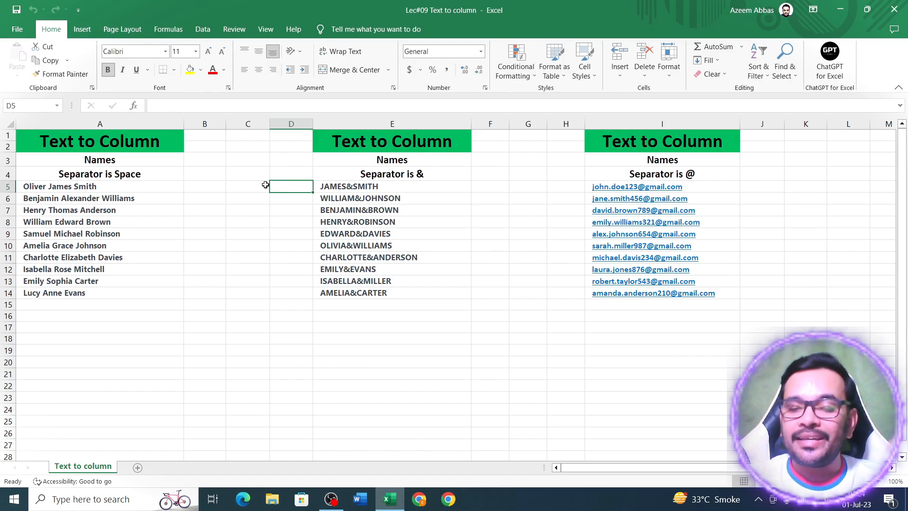
# Start Text to Columns on the names in A5:A14, using the Delimited data type.
pyautogui.click(112, 187)
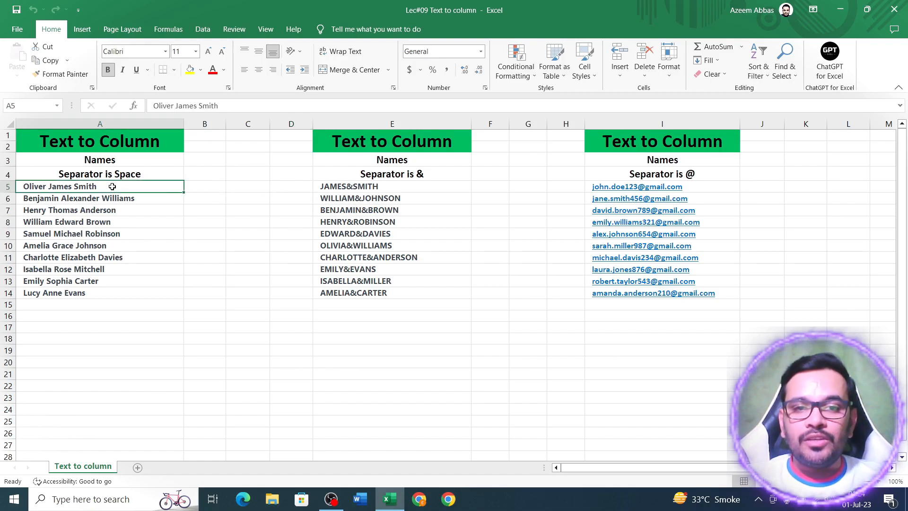
pyautogui.moveTo(112, 187); pyautogui.dragTo(110, 294)
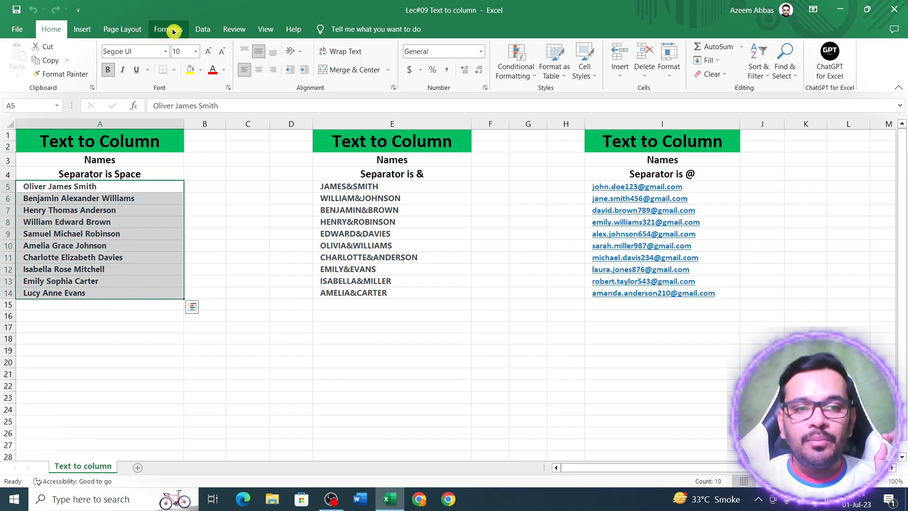
pyautogui.click(203, 31)
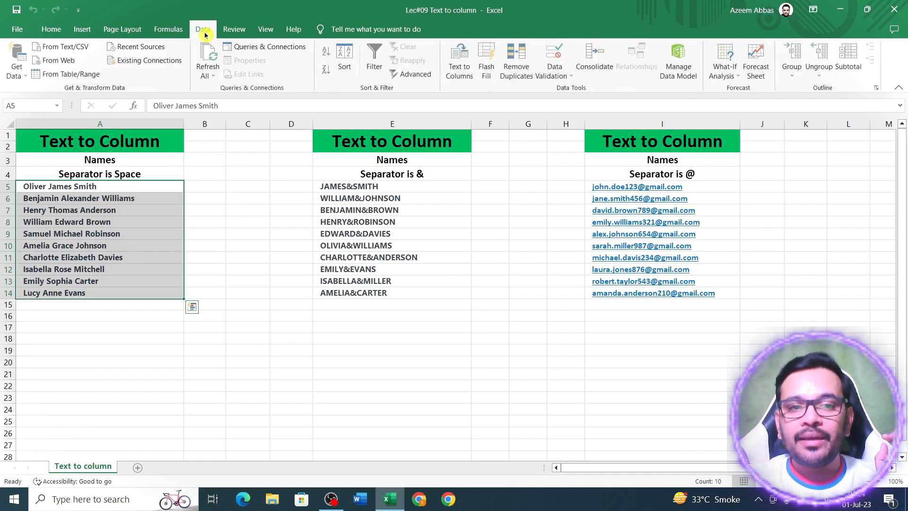
pyautogui.click(460, 61)
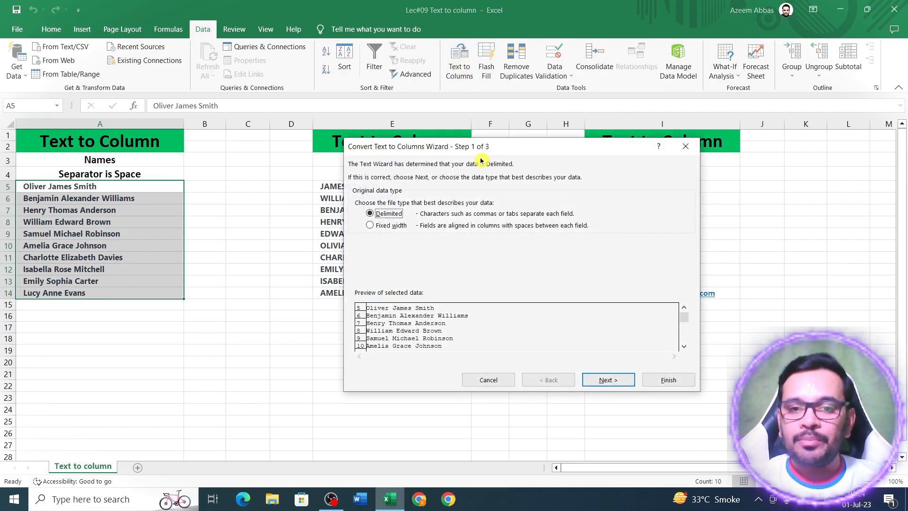
pyautogui.moveTo(528, 152); pyautogui.dragTo(419, 89)
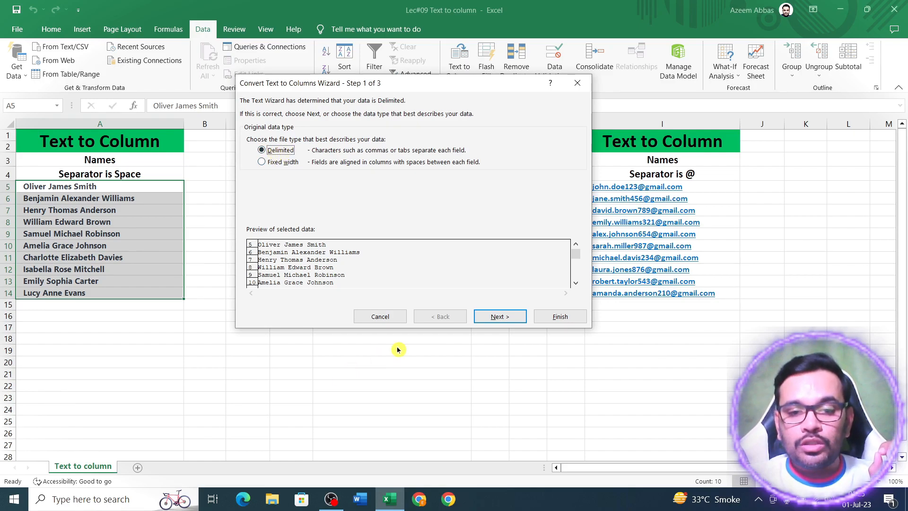
pyautogui.click(497, 317)
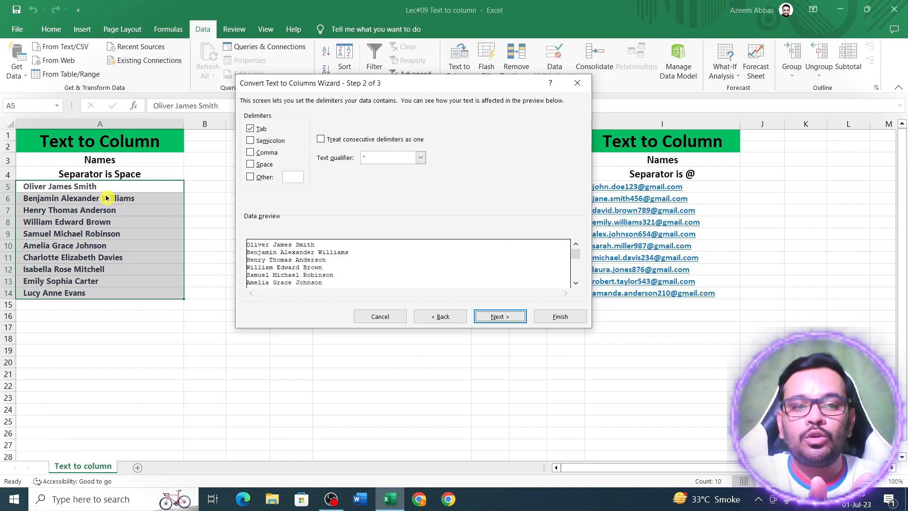
# Make Space the only delimiter instead of Tab and finish the split with General format and destination A5.
pyautogui.click(250, 164)
pyautogui.click(252, 130)
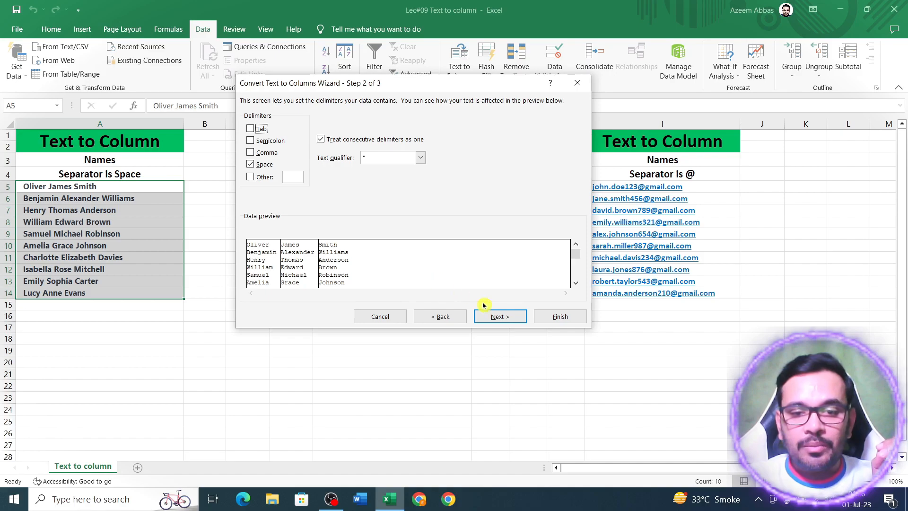
pyautogui.click(498, 315)
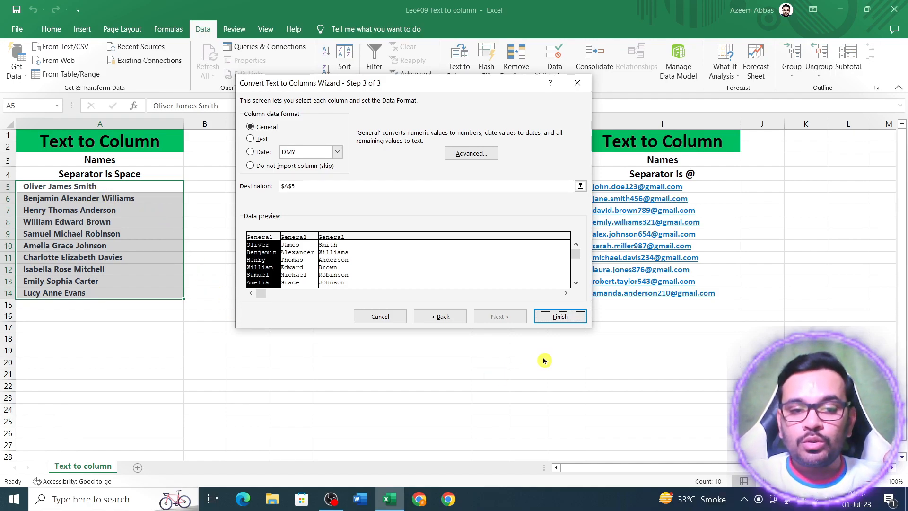
pyautogui.click(563, 318)
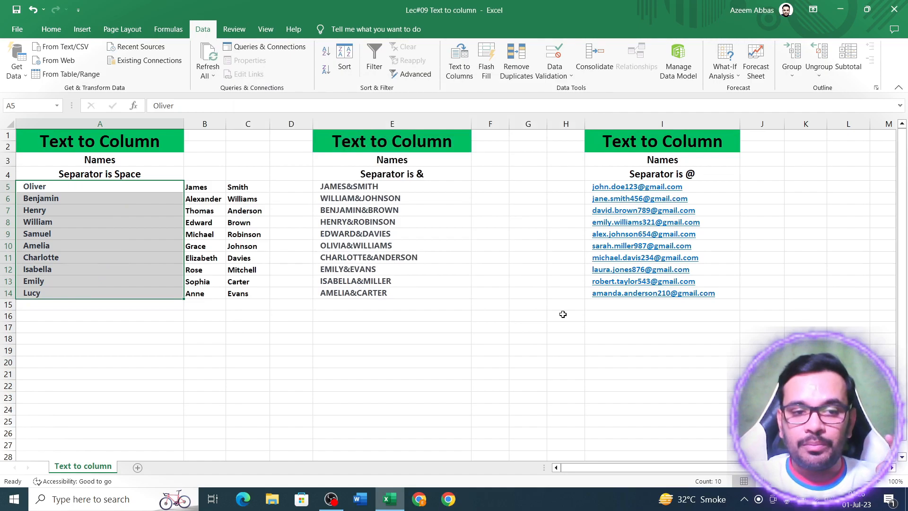
# Check the split names from A5 across to column C, and undo the Text to Columns split.
pyautogui.click(208, 283)
pyautogui.click(101, 185)
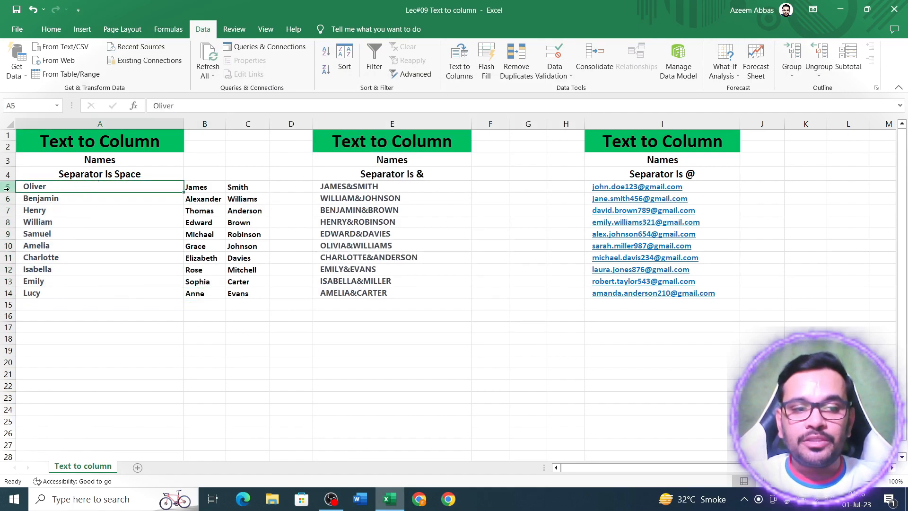
pyautogui.hotkey('ctrl', 'shift', 'Down')
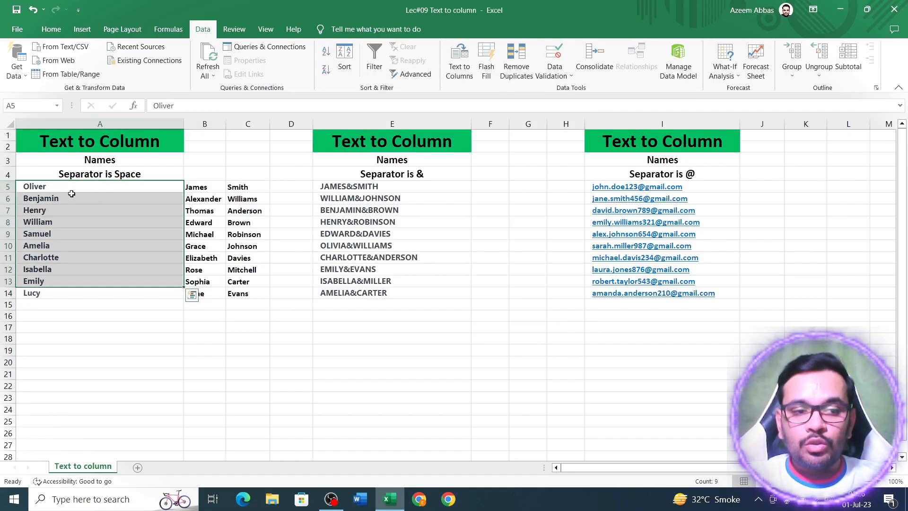
pyautogui.click(80, 189)
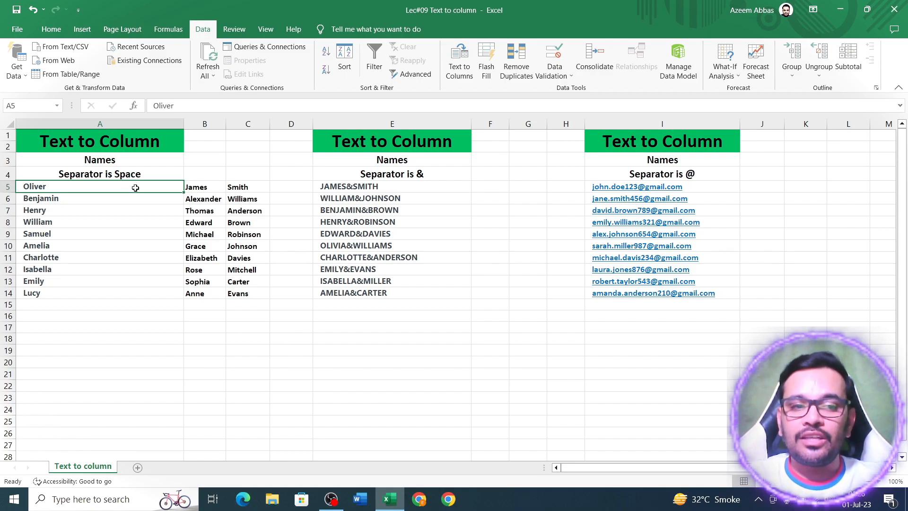
pyautogui.hotkey('ctrl', 'shift', 'Down')
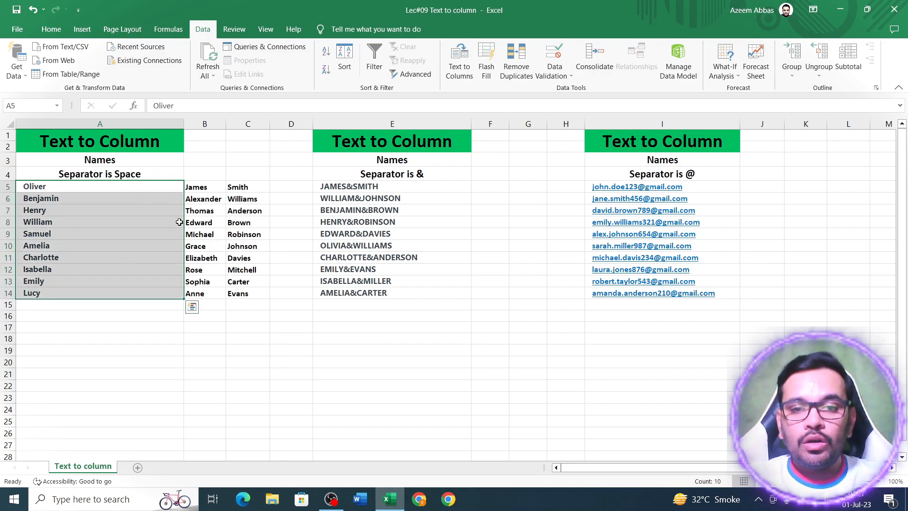
pyautogui.hotkey('ctrl', 'z')
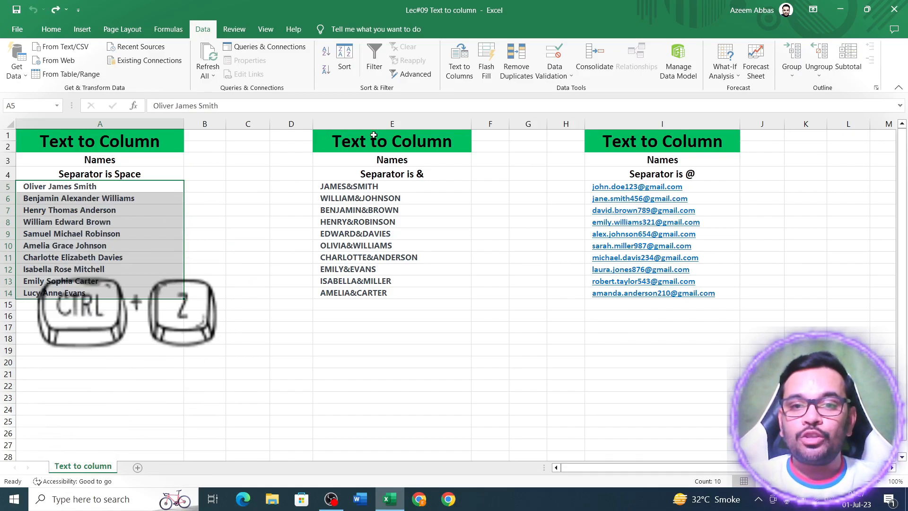
# Split the names in A5:A14 by space with Text to Columns, placing the output at destination B20.
pyautogui.click(458, 70)
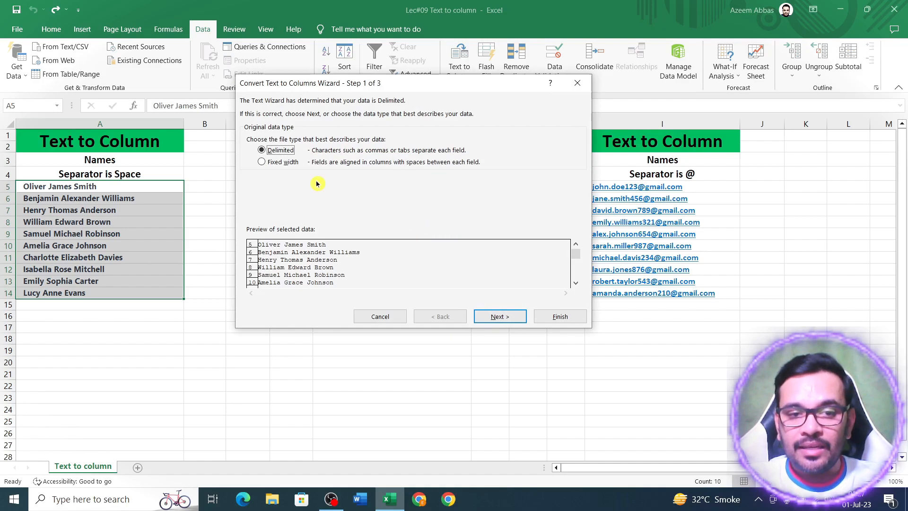
pyautogui.click(515, 317)
pyautogui.click(492, 316)
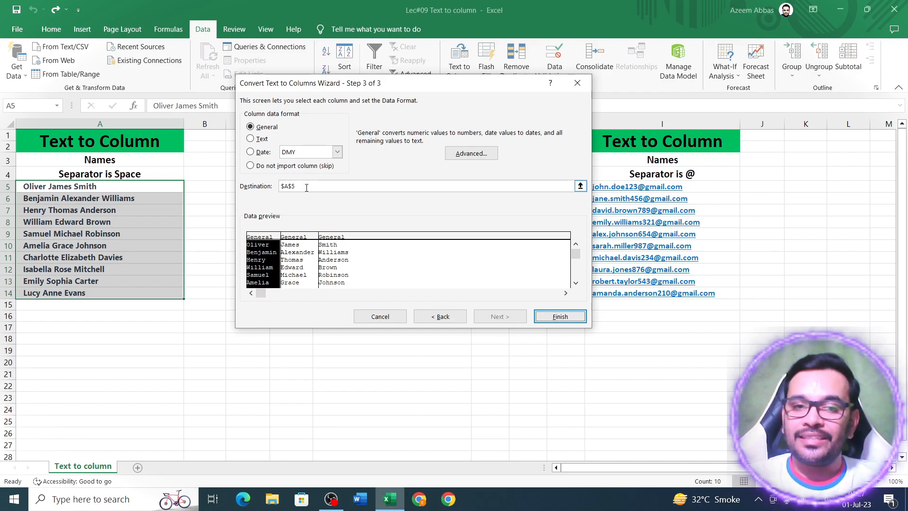
pyautogui.moveTo(304, 190); pyautogui.dragTo(259, 185)
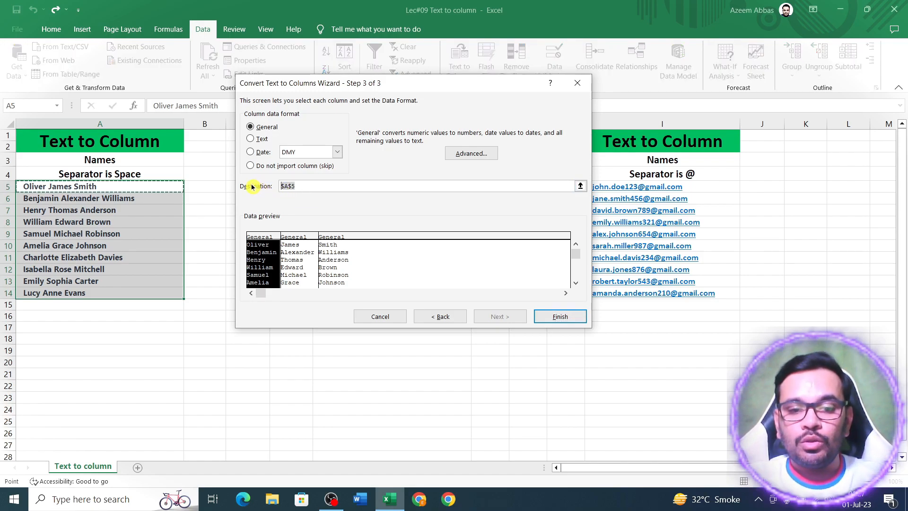
pyautogui.press('BackSpace')
pyautogui.click(580, 186)
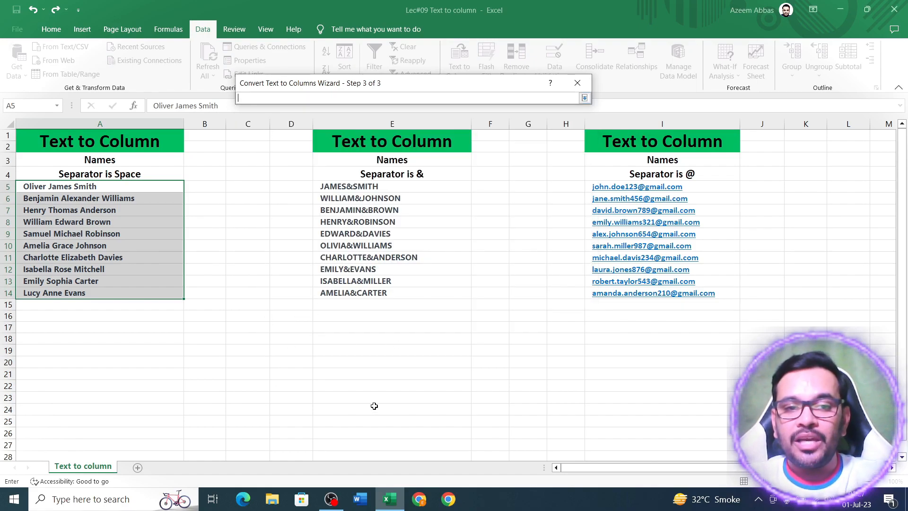
pyautogui.click(204, 362)
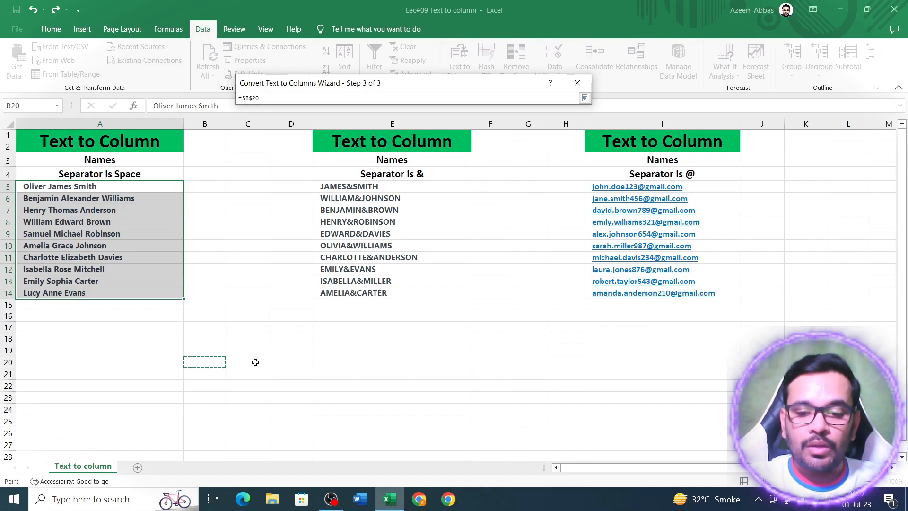
pyautogui.press('Return')
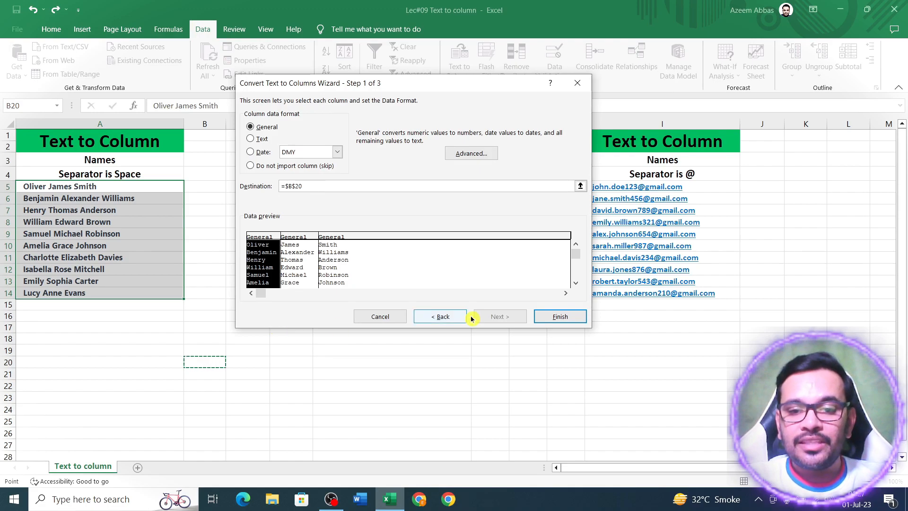
pyautogui.click(566, 316)
# Review the split names starting at B20 against the original list, and undo that split.
pyautogui.scroll(-3, 186, 351)
pyautogui.scroll(3, 184, 349)
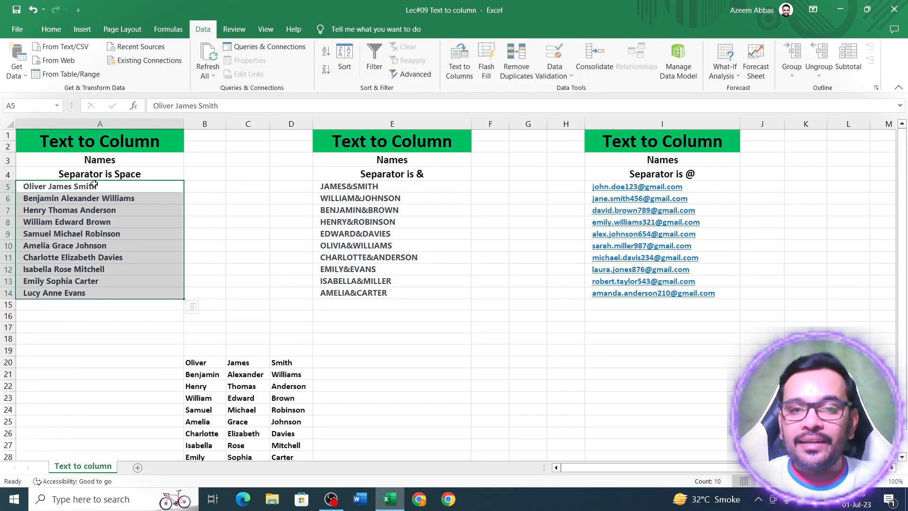
pyautogui.scroll(-2, 142, 286)
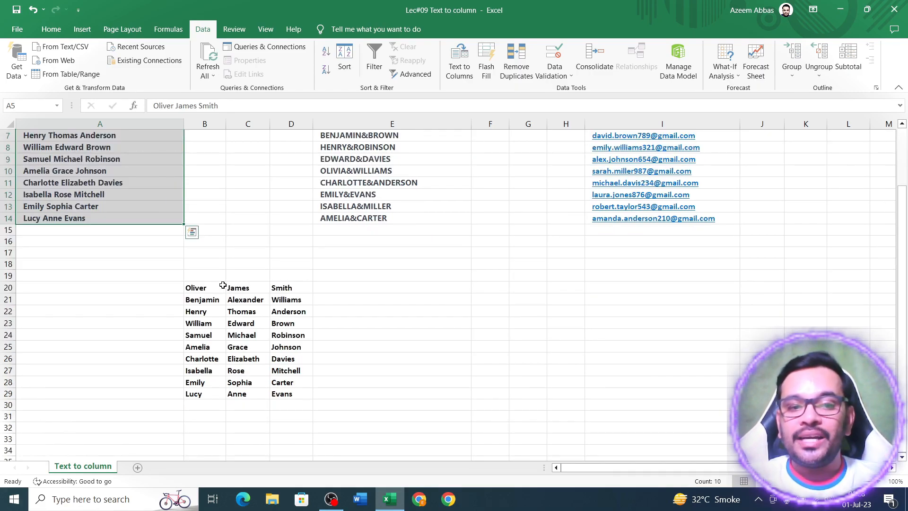
pyautogui.click(206, 287)
pyautogui.click(294, 287)
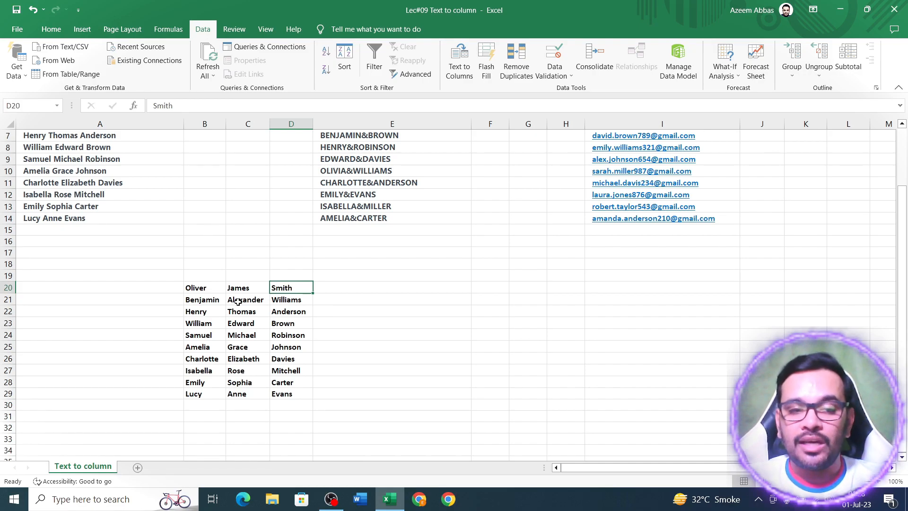
pyautogui.scroll(2, 241, 301)
pyautogui.hotkey('ctrl', 'z')
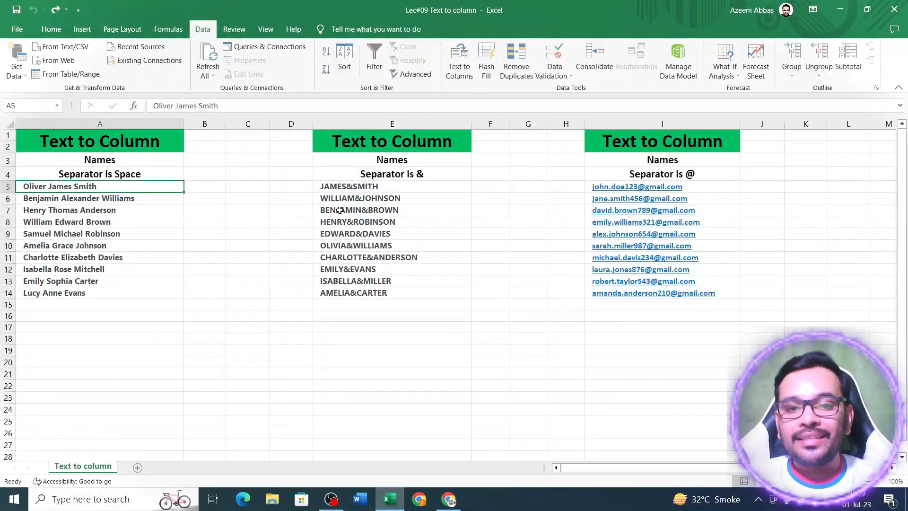
# Start Text to Columns on the &-separated names in E5:E14 using the Delimited data type.
pyautogui.click(385, 177)
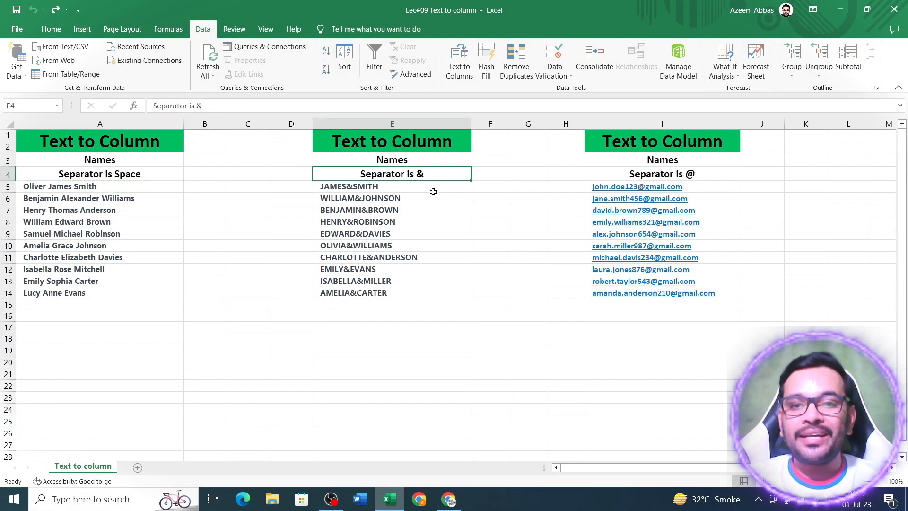
pyautogui.moveTo(388, 187); pyautogui.dragTo(376, 294)
pyautogui.click(362, 210)
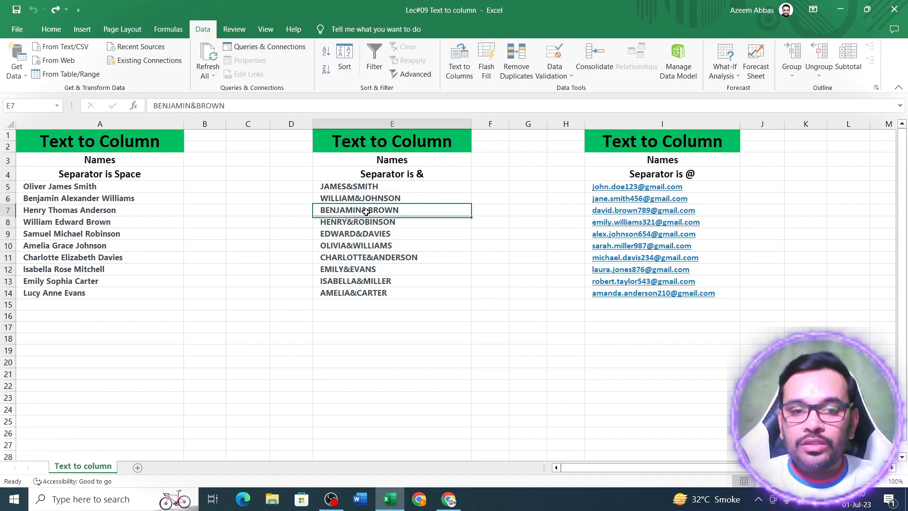
pyautogui.click(349, 187)
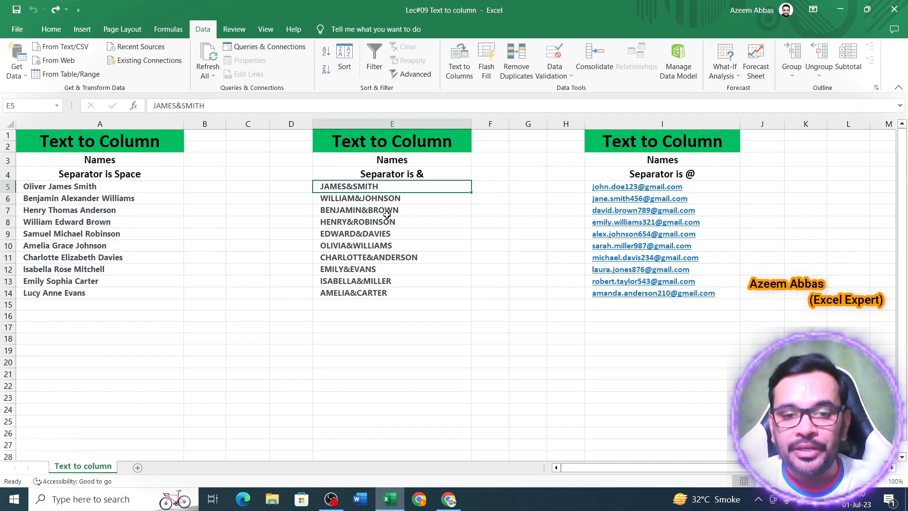
pyautogui.moveTo(392, 189); pyautogui.dragTo(395, 294)
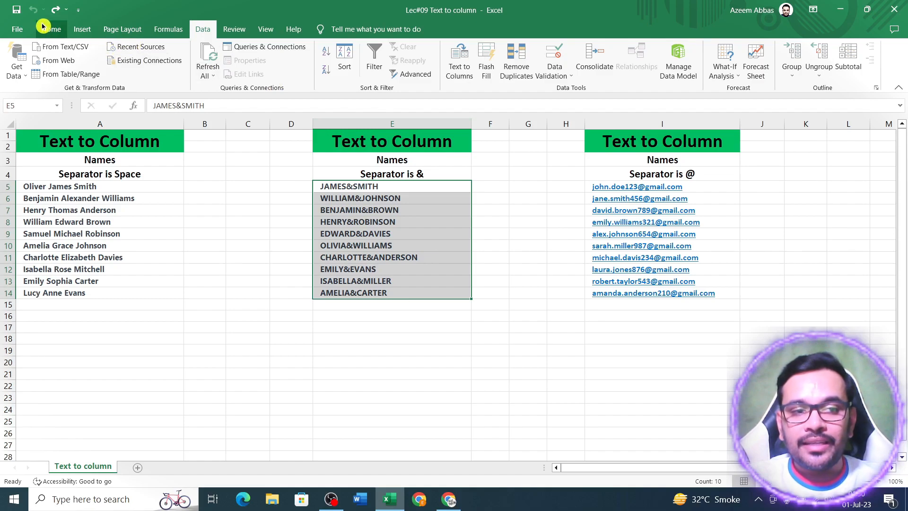
pyautogui.click(460, 64)
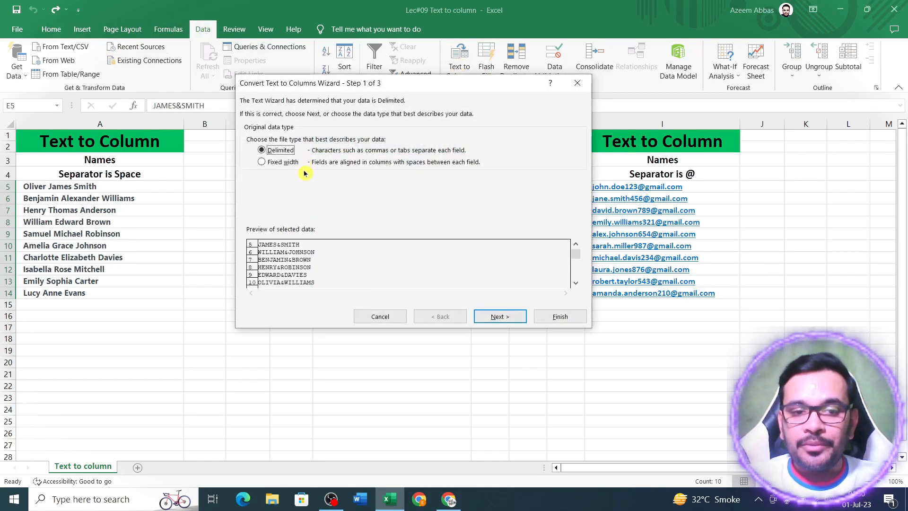
pyautogui.click(497, 317)
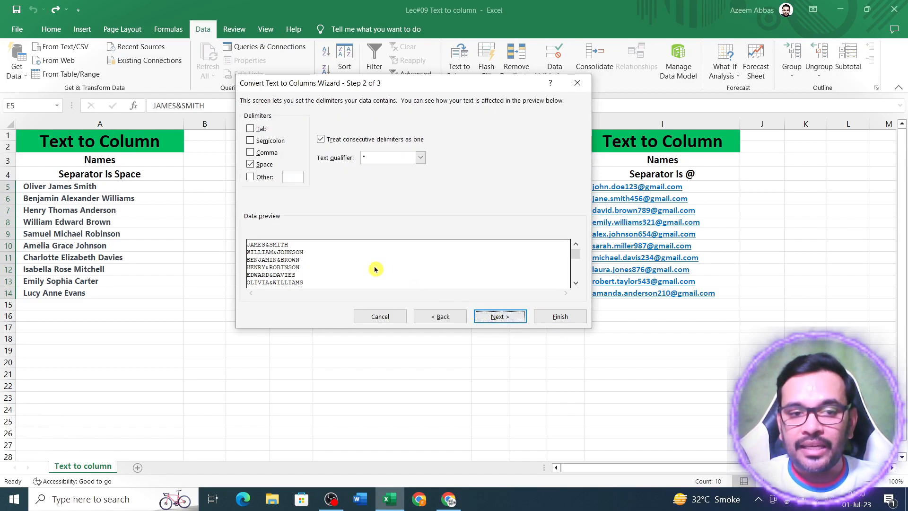
# Replace the Space delimiter with a custom &, stop treating consecutive delimiters as one, and finish the split in General format at E5.
pyautogui.click(263, 166)
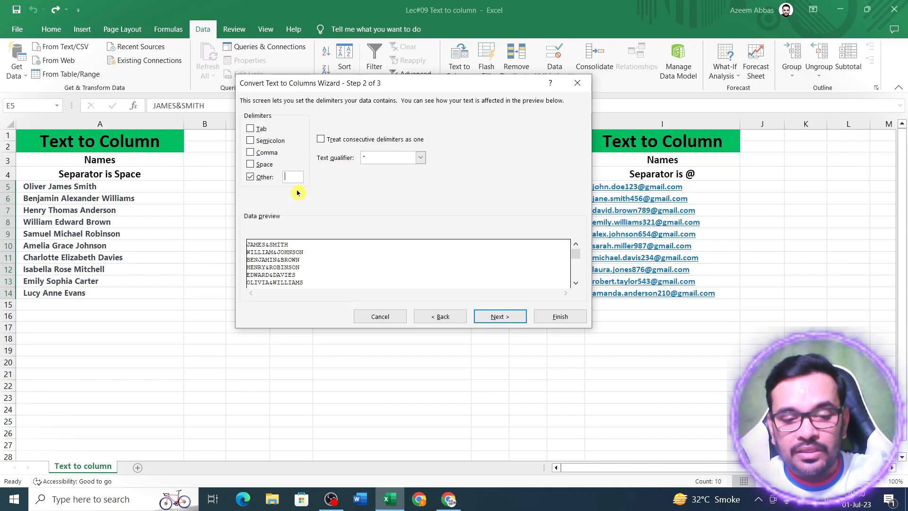
pyautogui.write('&')
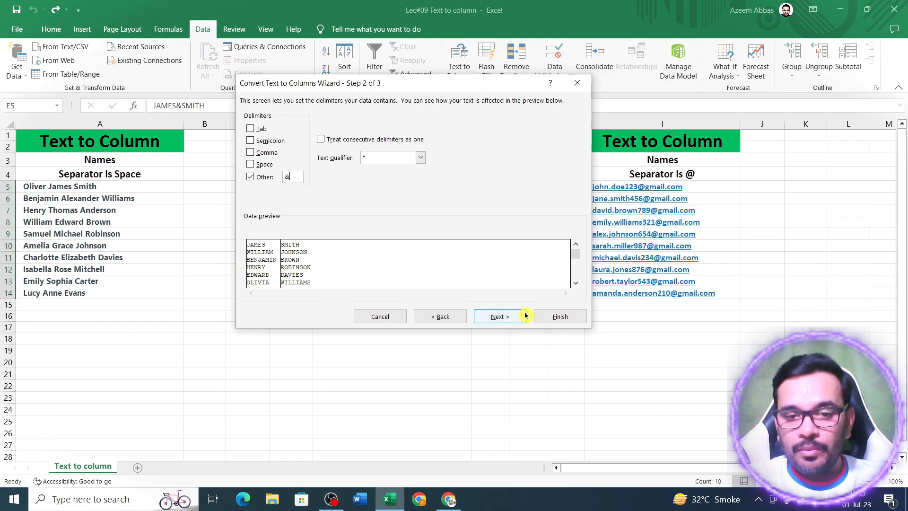
pyautogui.click(505, 318)
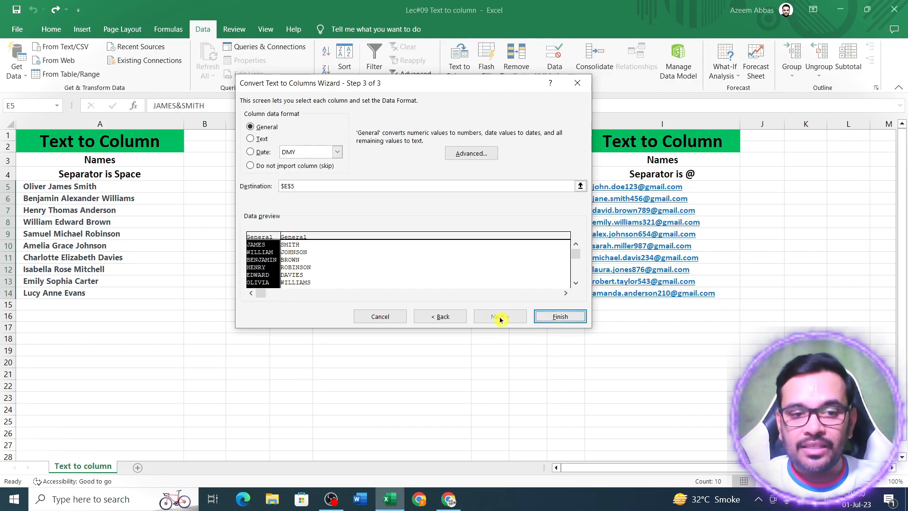
pyautogui.click(542, 317)
pyautogui.click(520, 339)
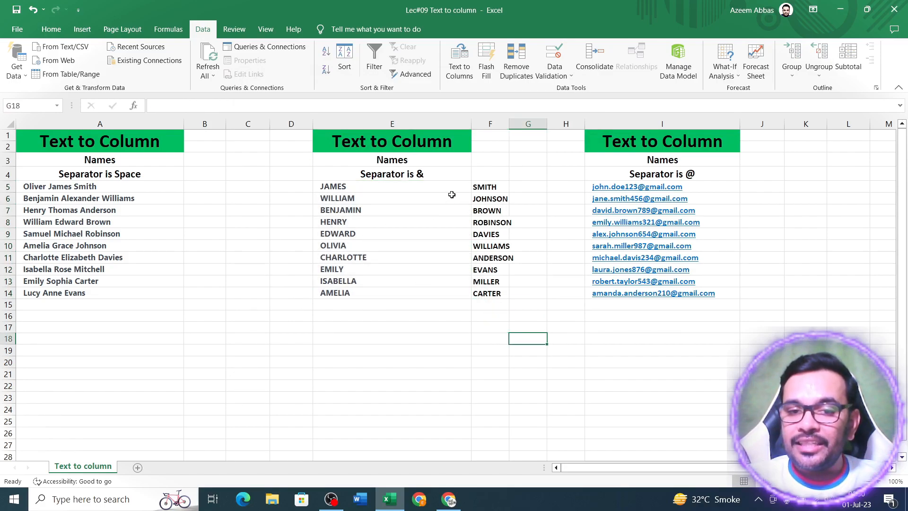
pyautogui.click(368, 188)
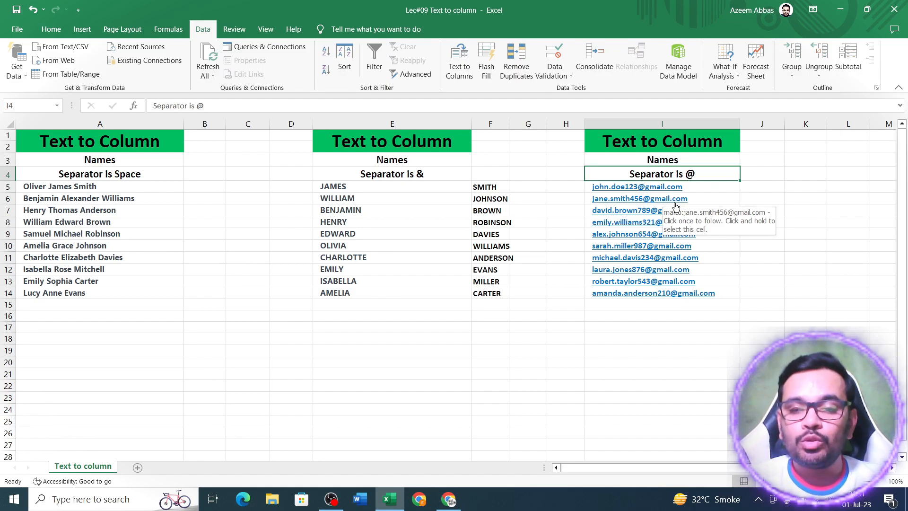
# Split the e-mail addresses in I5:I14 with Text to Columns as Delimited data, using @ as the custom delimiter.
pyautogui.moveTo(714, 187); pyautogui.dragTo(700, 296)
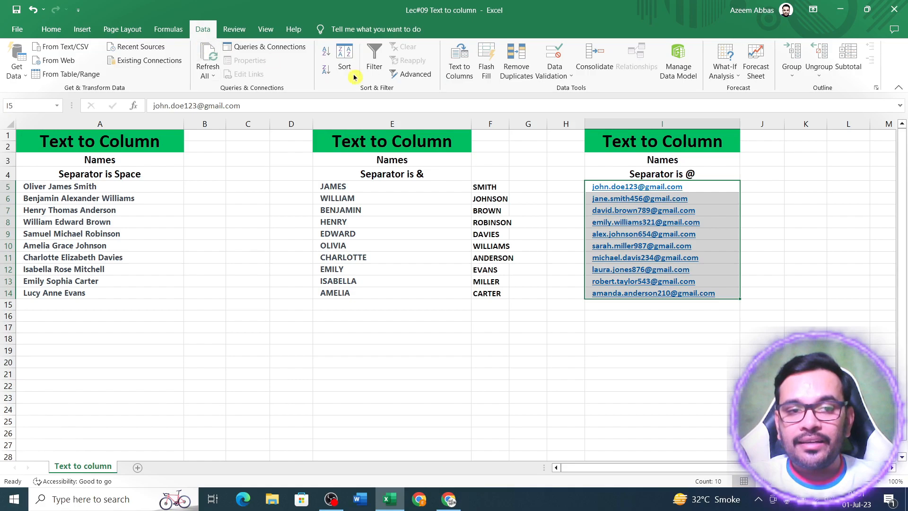
pyautogui.click(470, 71)
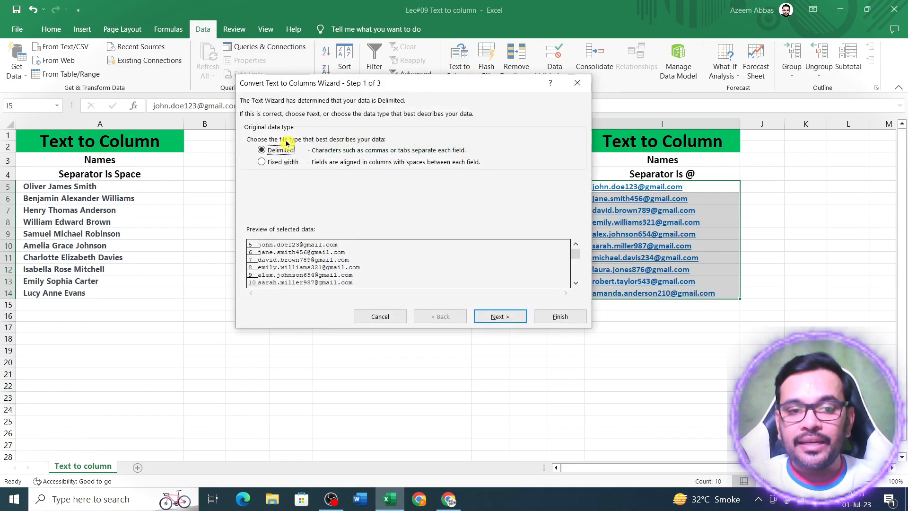
pyautogui.click(498, 316)
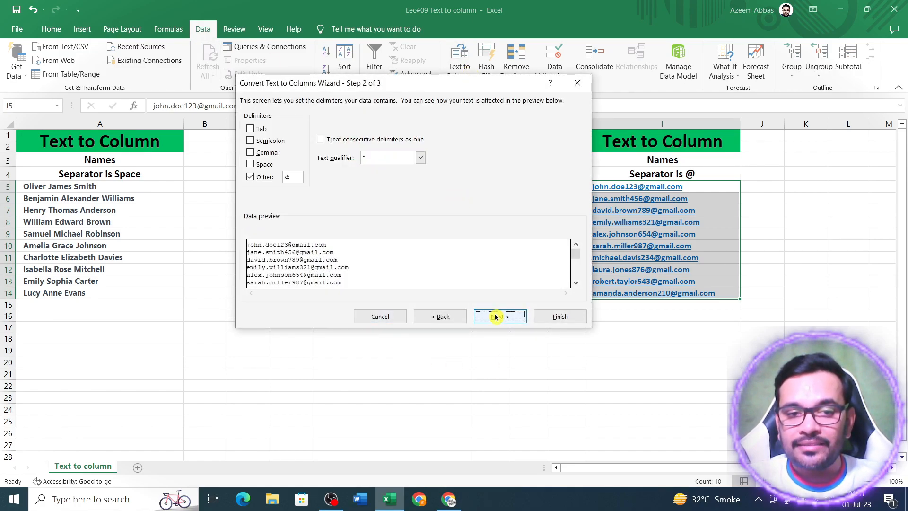
pyautogui.click(293, 177)
pyautogui.press('BackSpace')
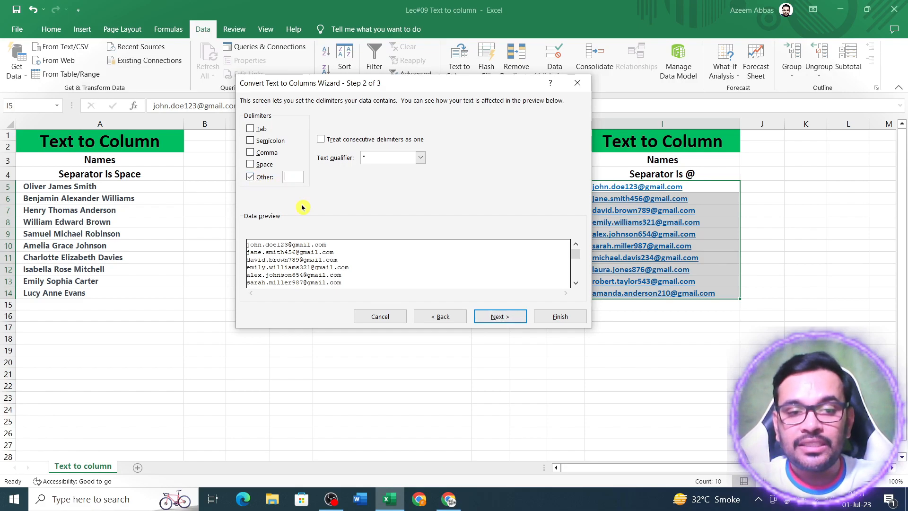
pyautogui.write('@')
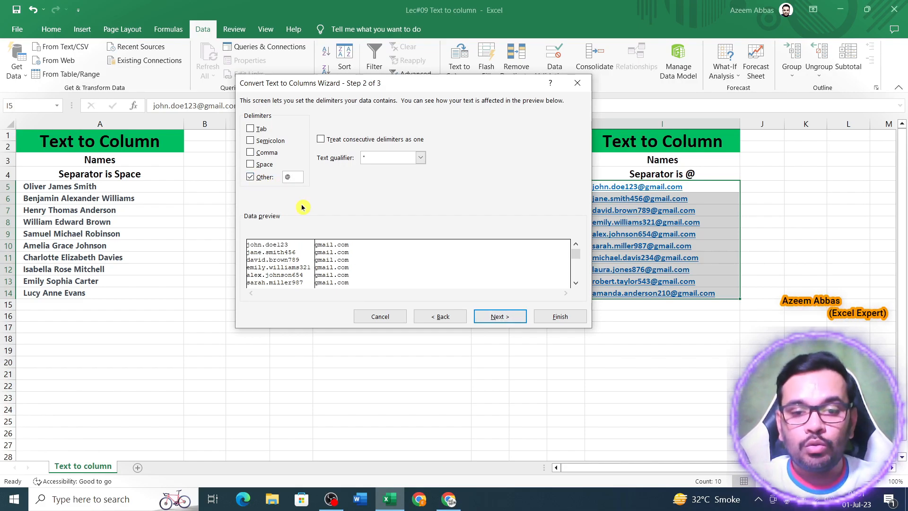
pyautogui.click(493, 316)
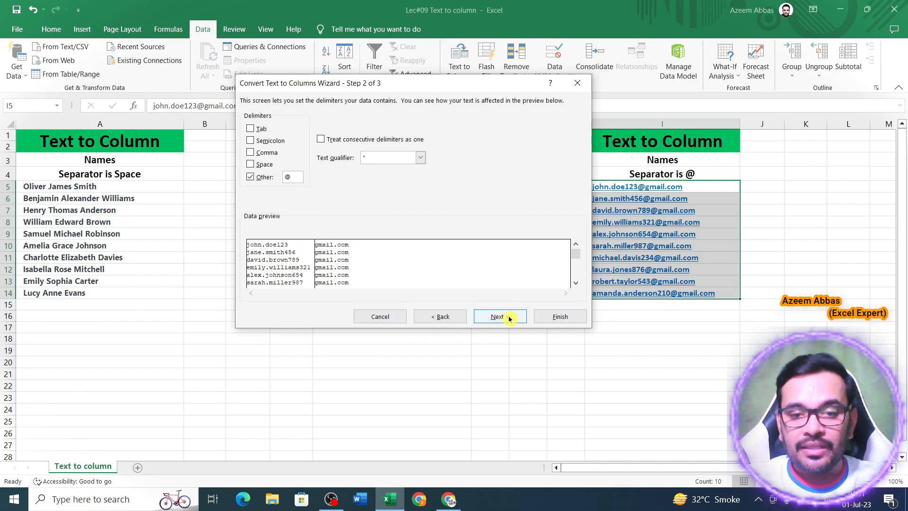
pyautogui.click(569, 319)
pyautogui.click(643, 339)
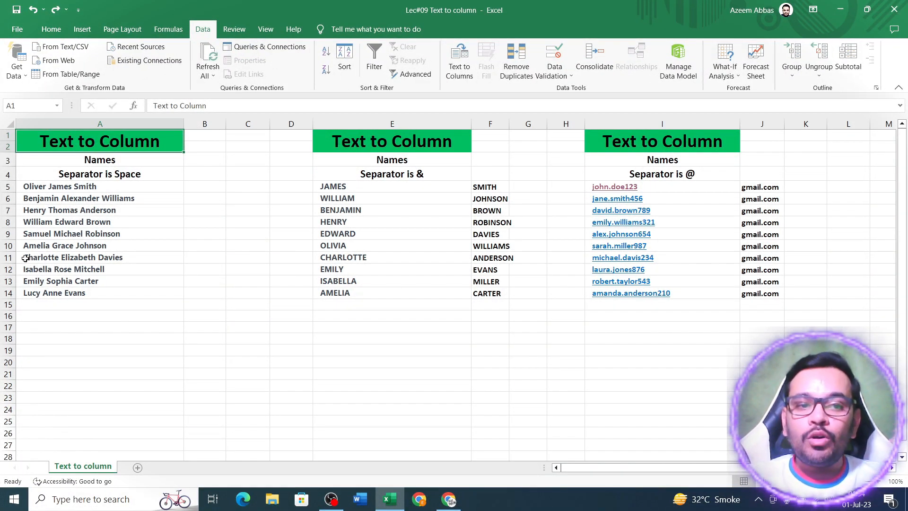
# Split the names in A5:A14 with Text to Columns as Fixed width data, using column breaks at positions 7 and 16.
pyautogui.moveTo(94, 189); pyautogui.dragTo(93, 296)
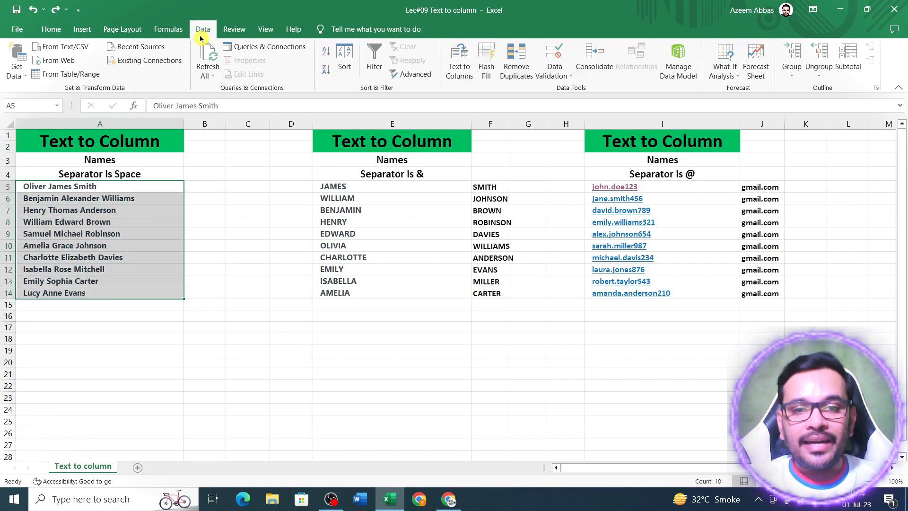
pyautogui.click(461, 64)
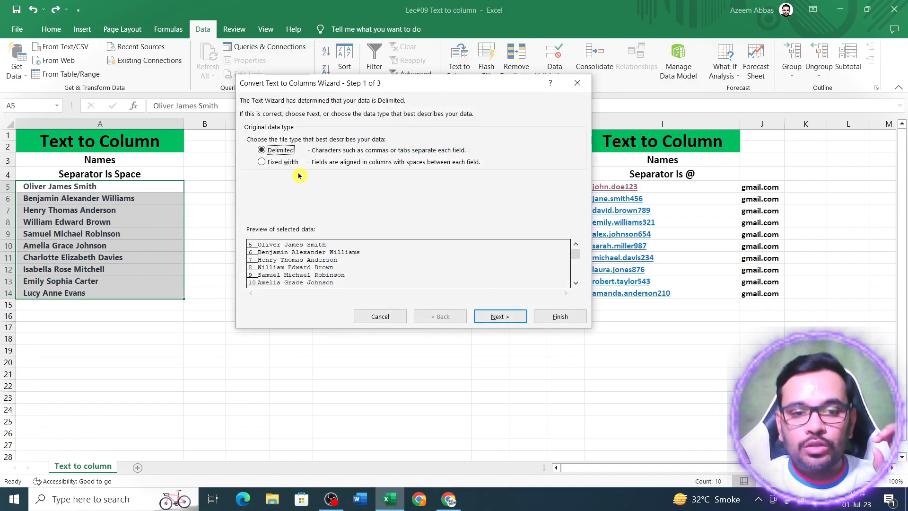
pyautogui.click(271, 163)
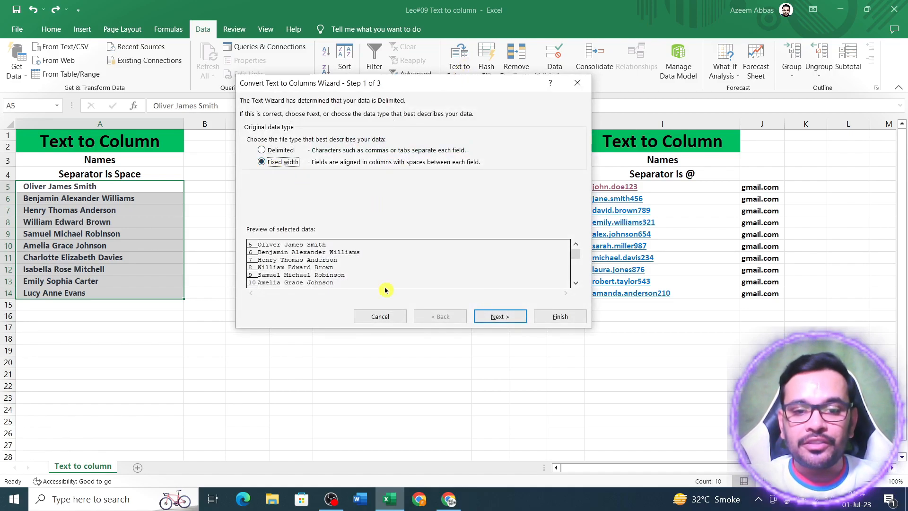
pyautogui.click(500, 318)
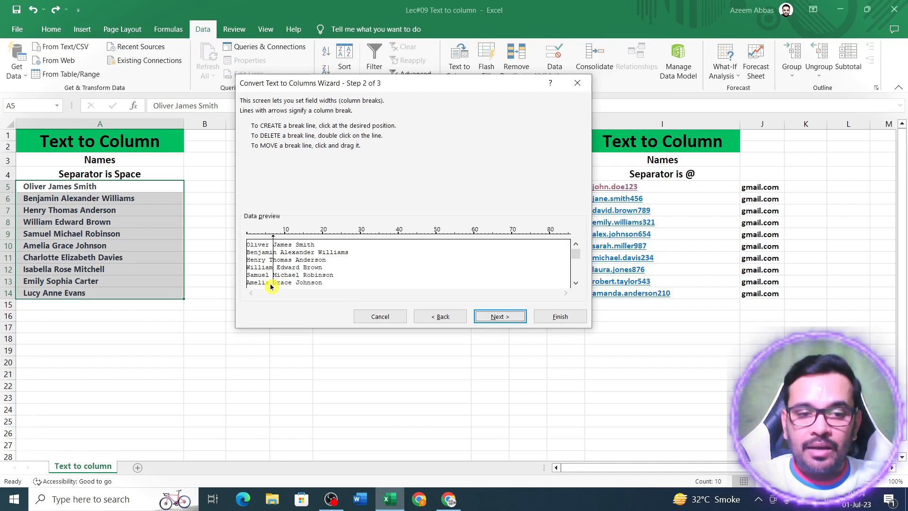
pyautogui.click(306, 235)
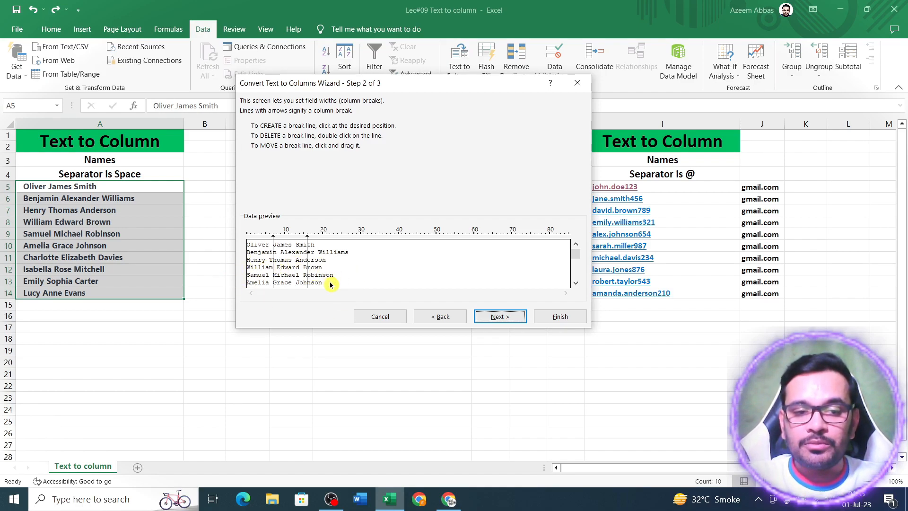
pyautogui.click(513, 318)
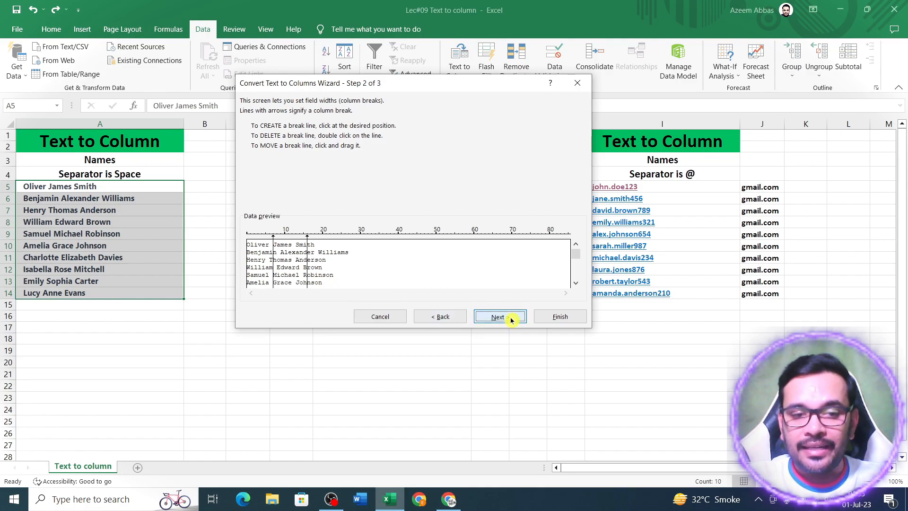
pyautogui.click(559, 318)
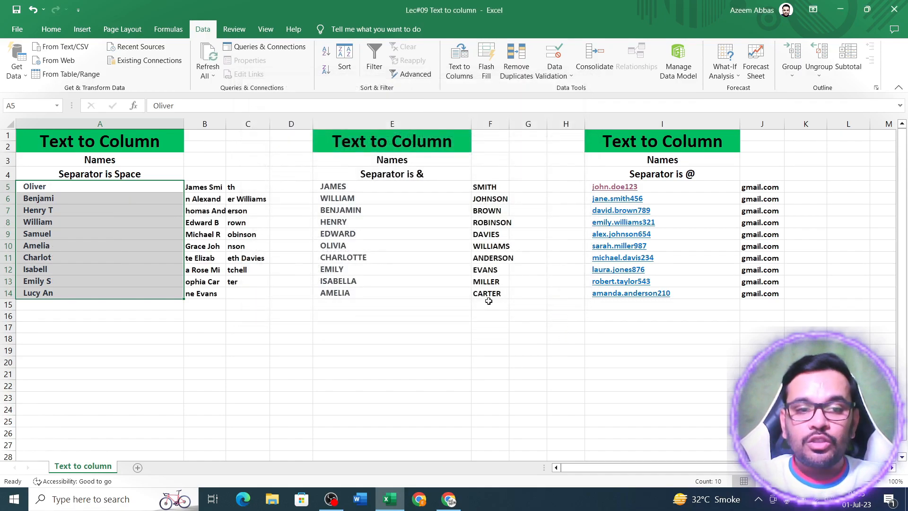
pyautogui.click(176, 247)
pyautogui.click(149, 184)
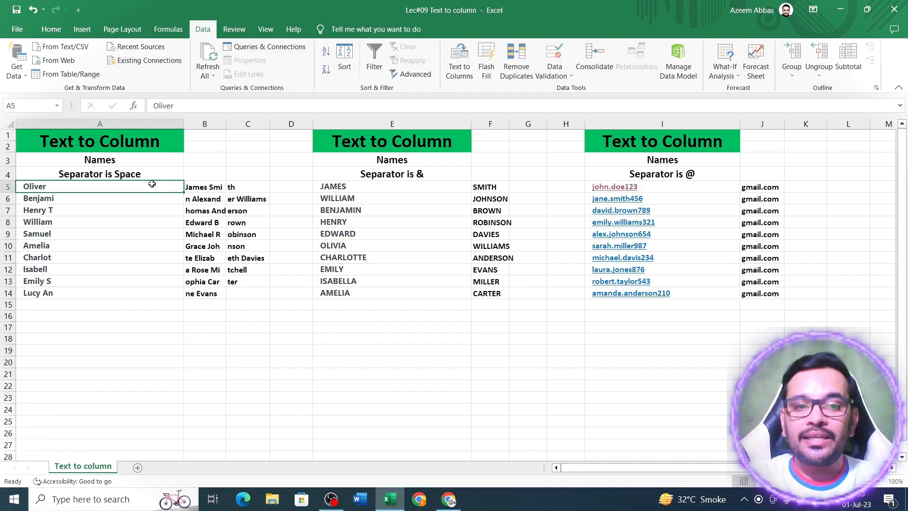